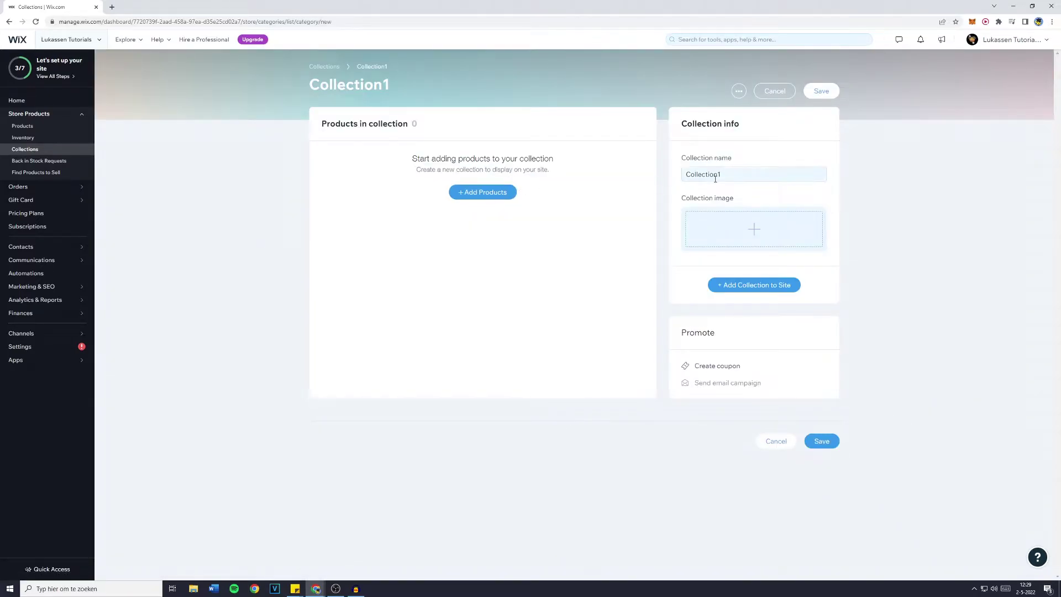
- Rename the collection to 'Sale' and add the product Money NFT Example #1001 to it
{"action": "double_click", "coordinate": [722, 176]}
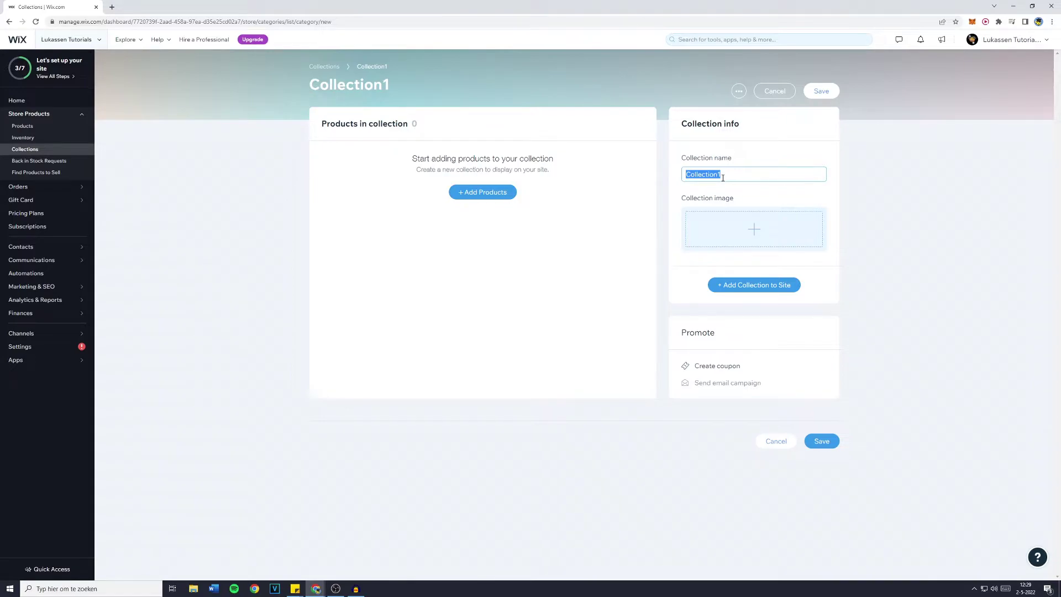
{"action": "type", "text": "Sale"}
{"action": "left_click", "coordinate": [615, 208]}
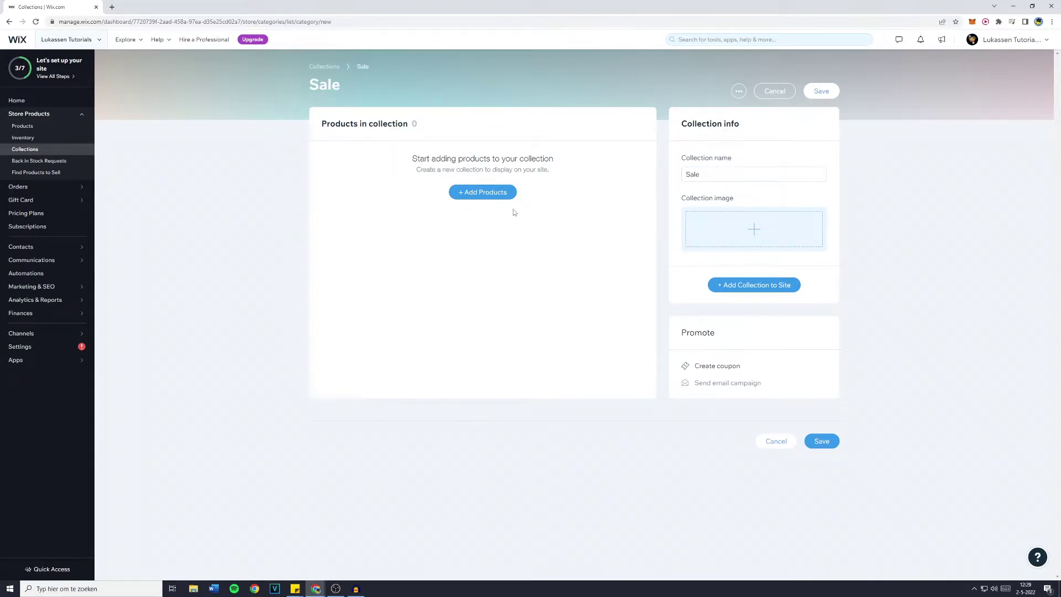
{"action": "left_click", "coordinate": [478, 195]}
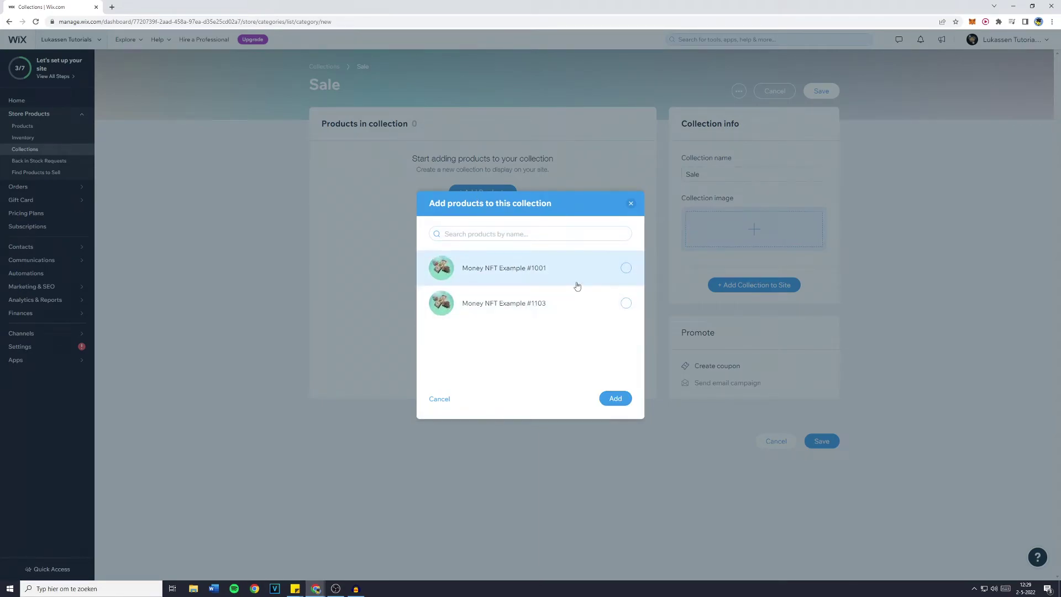
{"action": "left_click", "coordinate": [625, 267]}
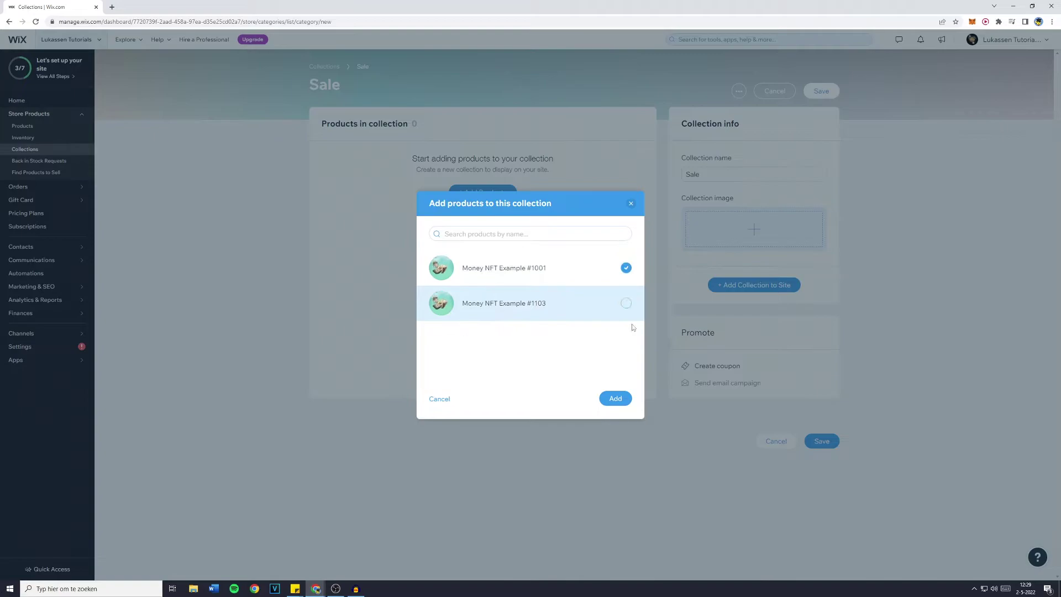
{"action": "left_click", "coordinate": [615, 398]}
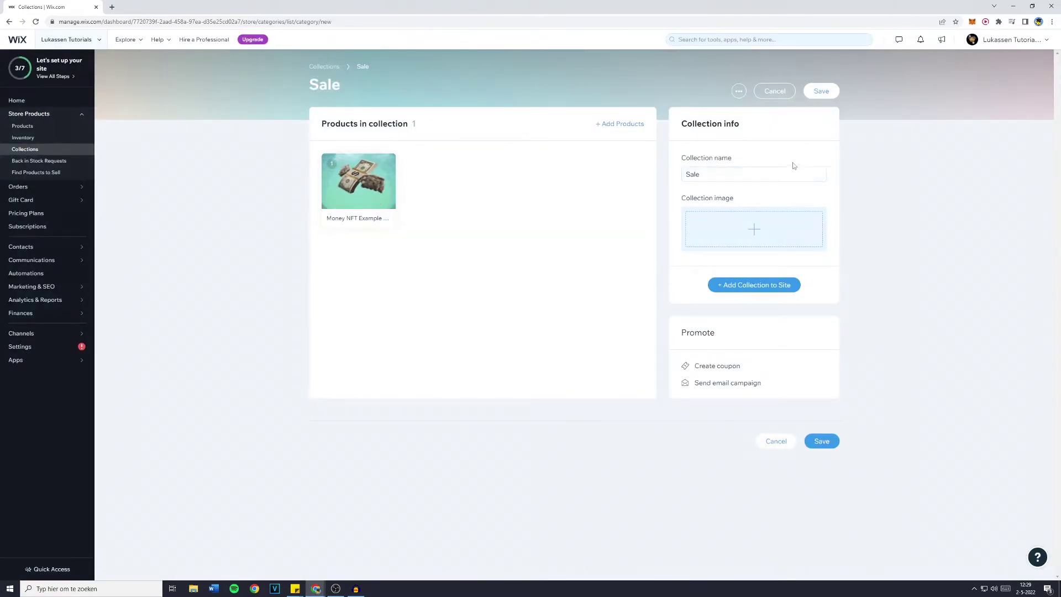
- Save the Sale collection containing Money NFT Example #1001
{"action": "left_click", "coordinate": [821, 90]}
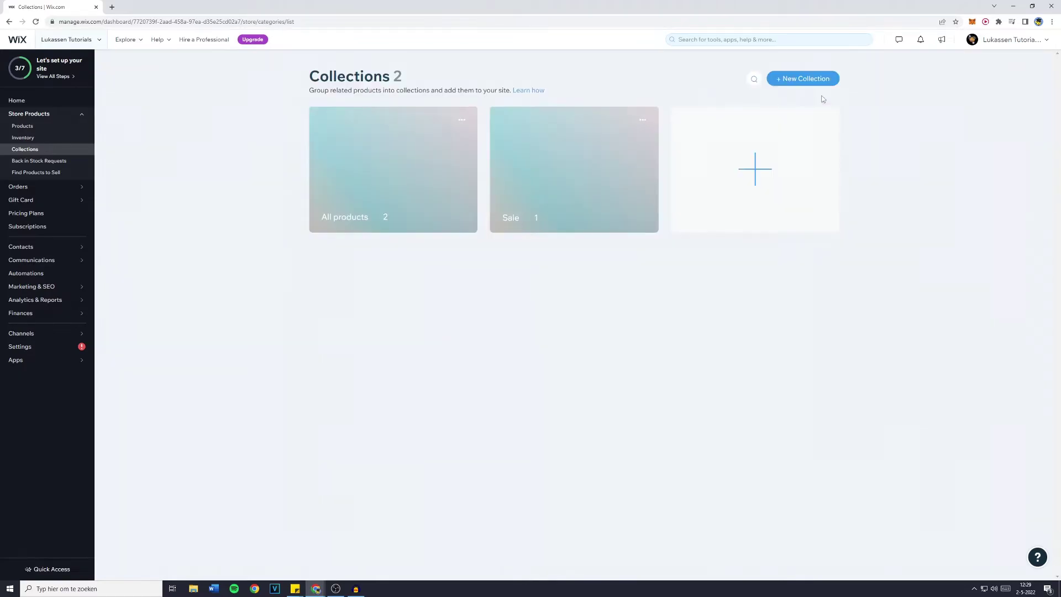
{"action": "left_click_drag", "start_coordinate": [416, 260], "coordinate": [594, 262]}
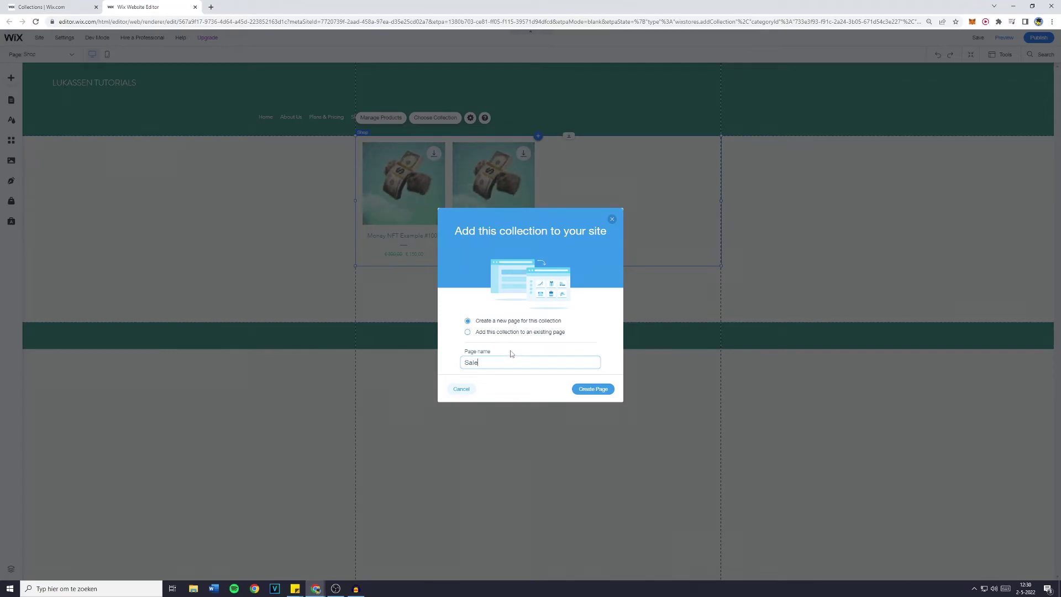
- Create a new page named Sale to display the Sale collection
{"action": "left_click", "coordinate": [589, 390]}
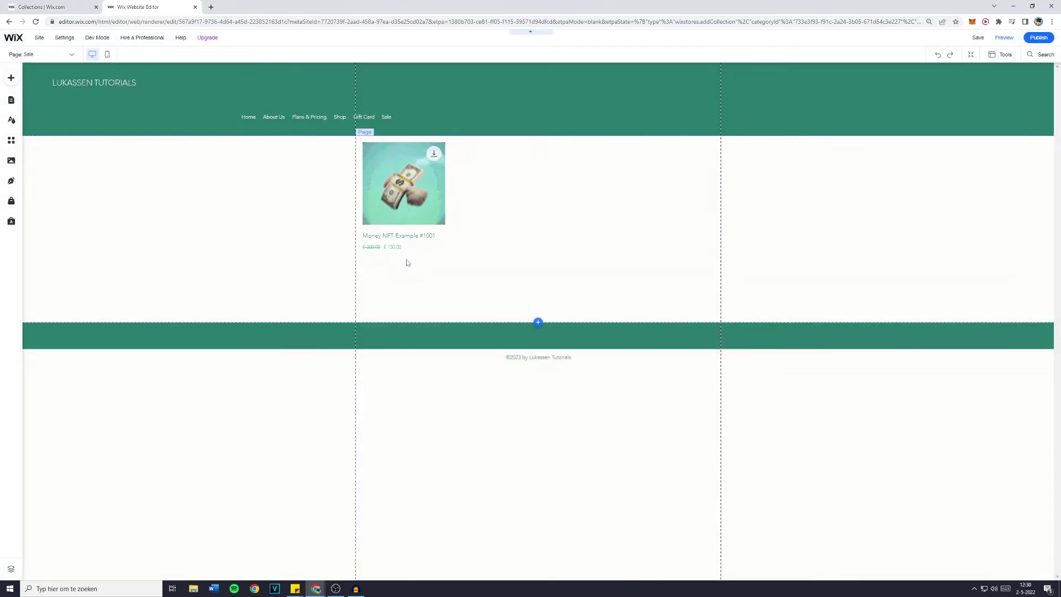
{"action": "left_click", "coordinate": [42, 53]}
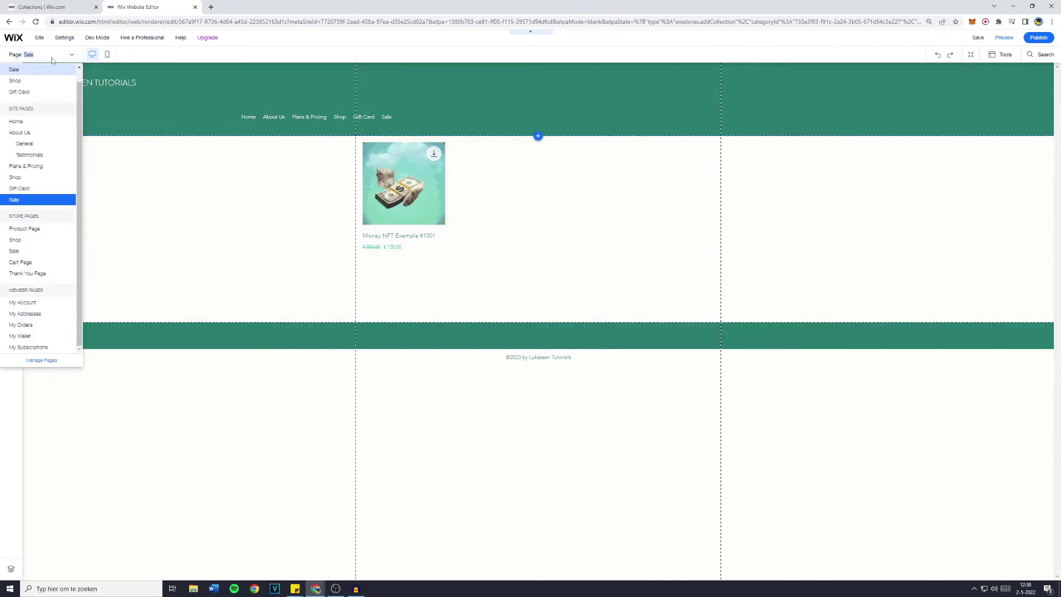
{"action": "left_click", "coordinate": [31, 201]}
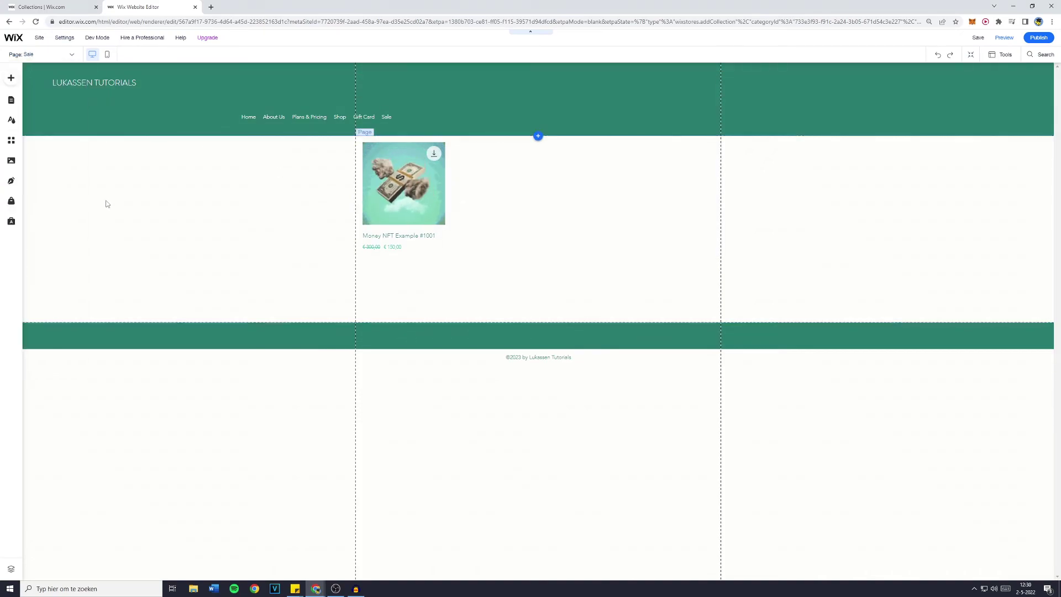